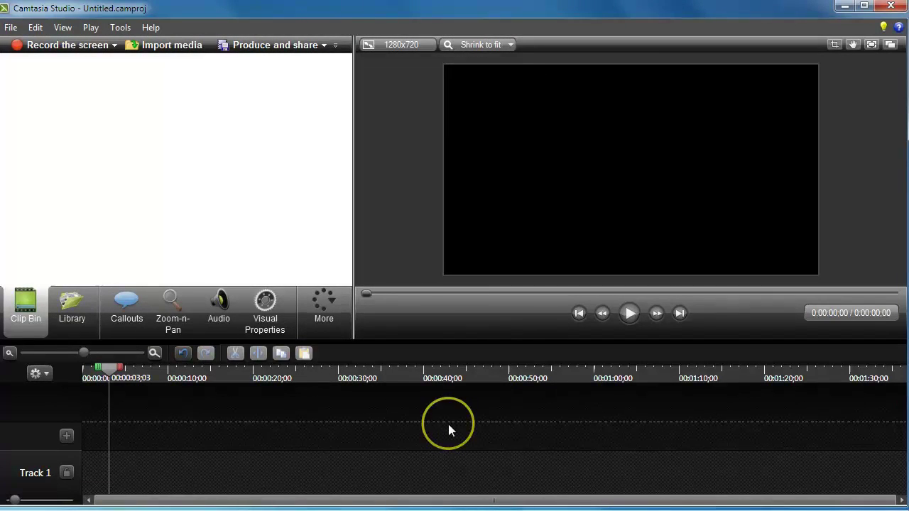
Import the Blank5BG.wmv background video into the Clip Bin
left_click(168, 47)
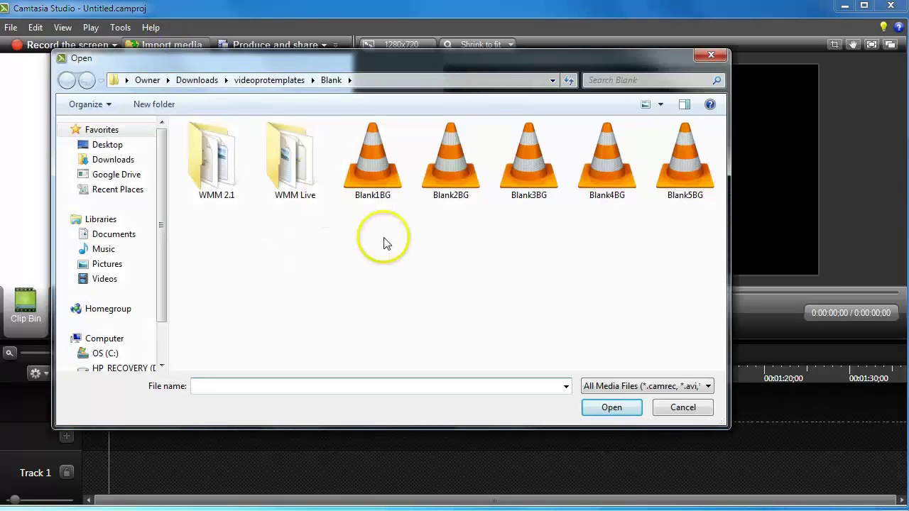
left_click(683, 174)
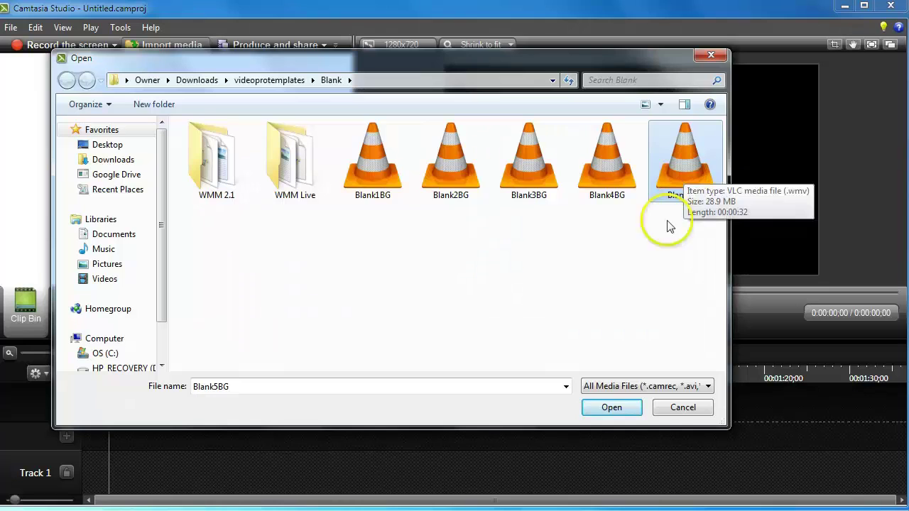
left_click(618, 408)
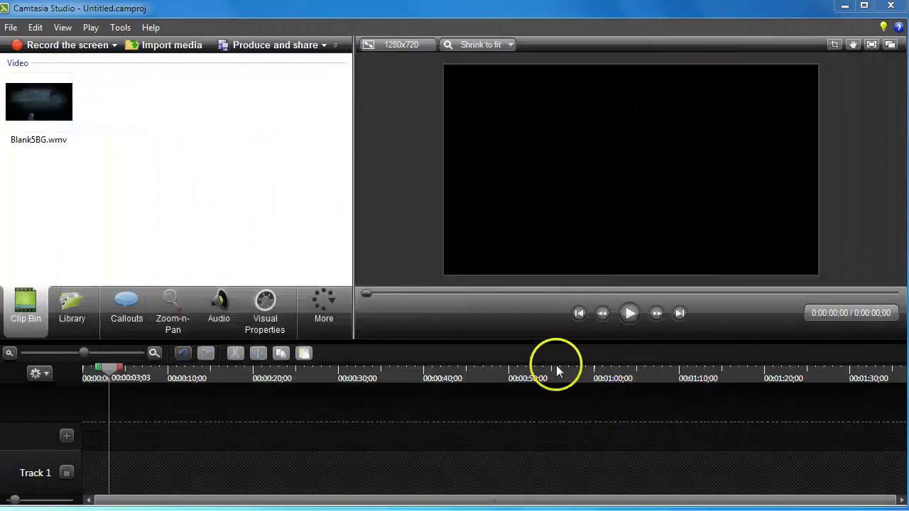
Place the Blank5BG.wmv clip at the start of Track 1
left_click(57, 112)
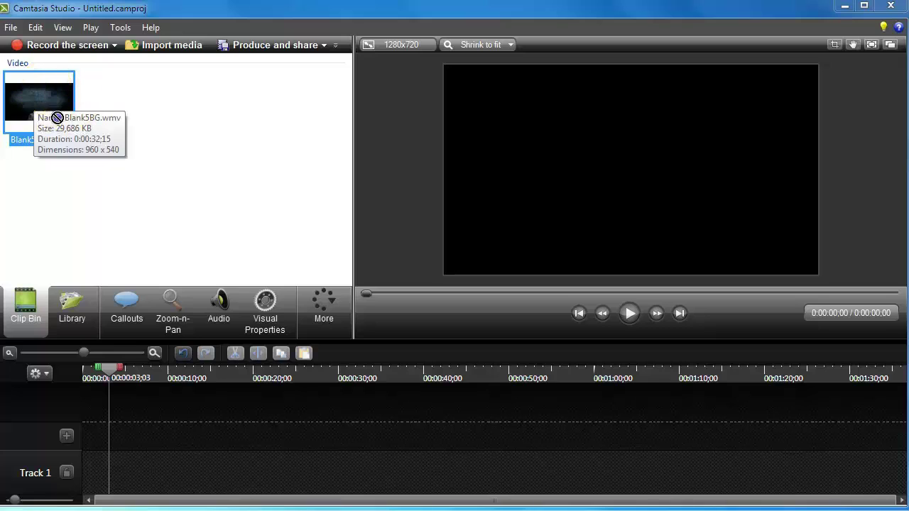
left_click_drag(53, 119, 144, 412)
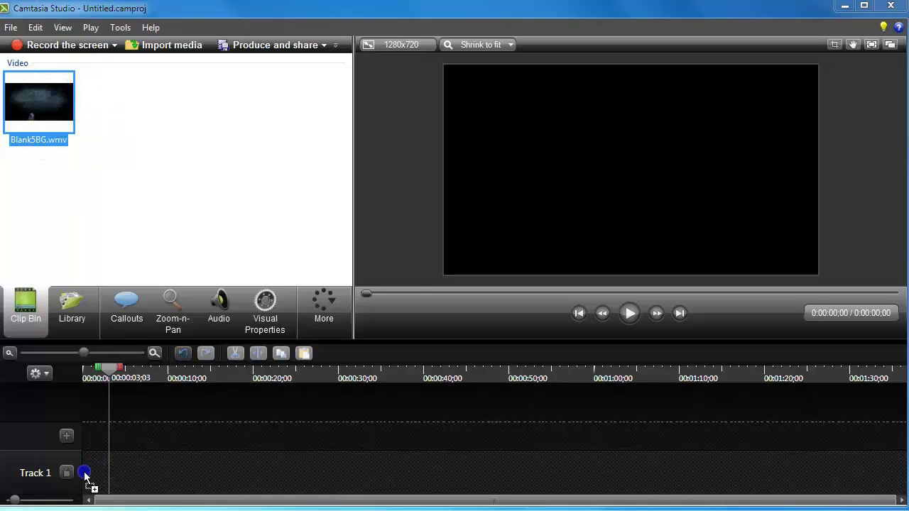
left_click_drag(86, 474, 84, 476)
left_click(141, 473)
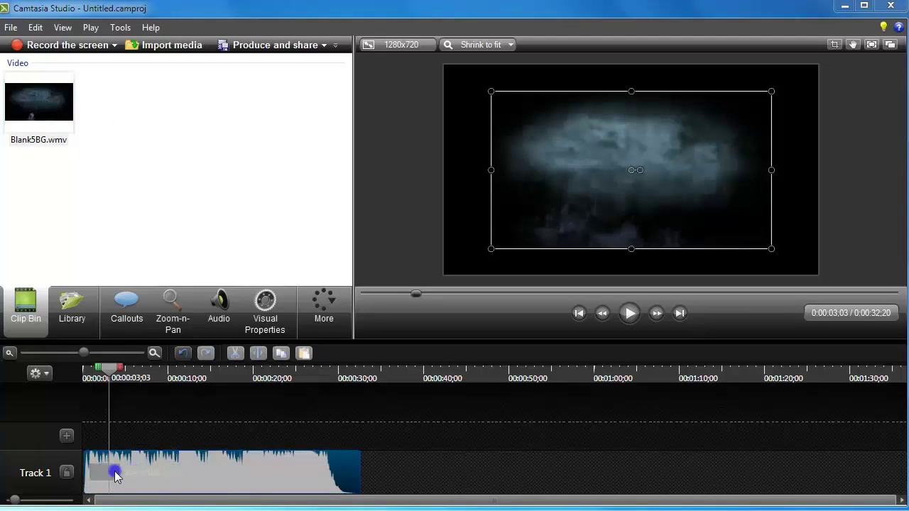
Choose the 1280 x 720 YouTube & Screencast preset for the editing dimensions
left_click(410, 45)
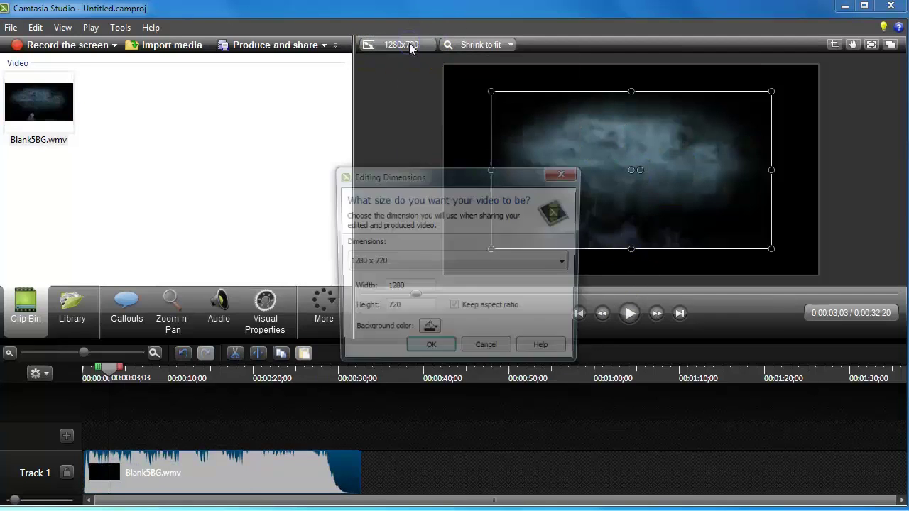
left_click(445, 268)
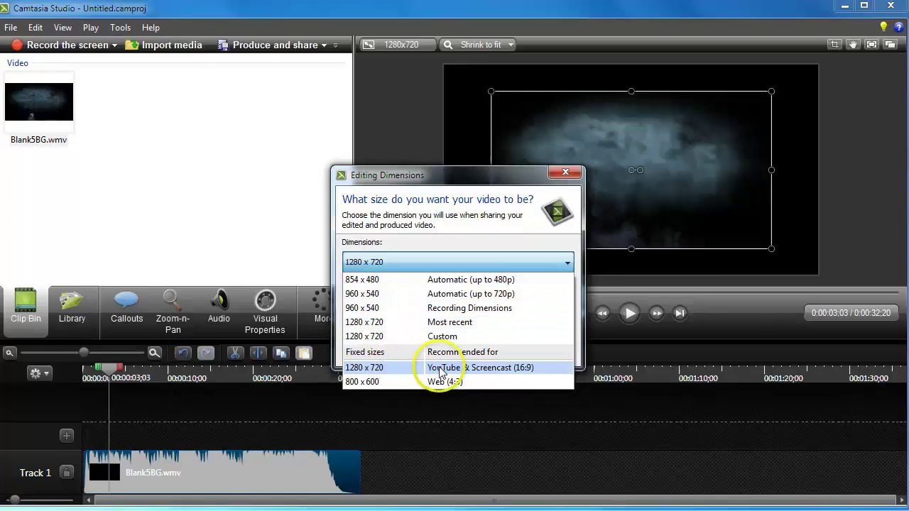
left_click(409, 360)
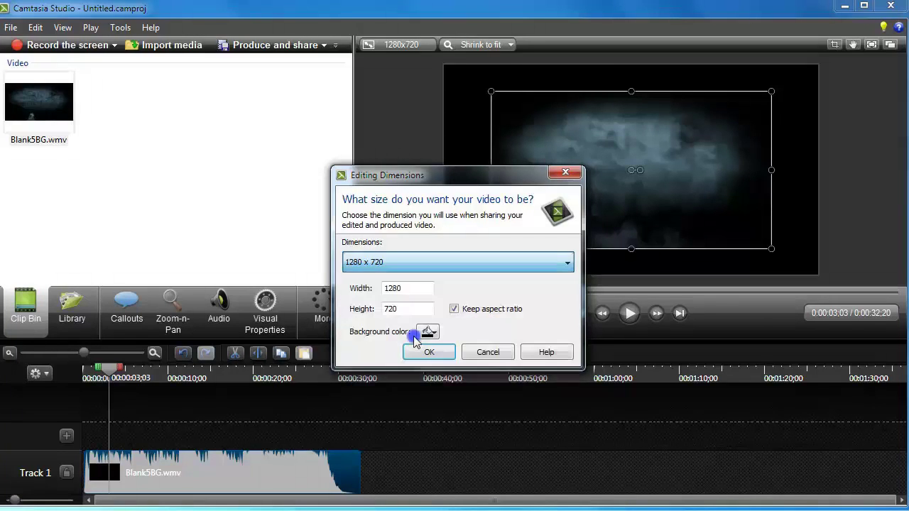
left_click(424, 348)
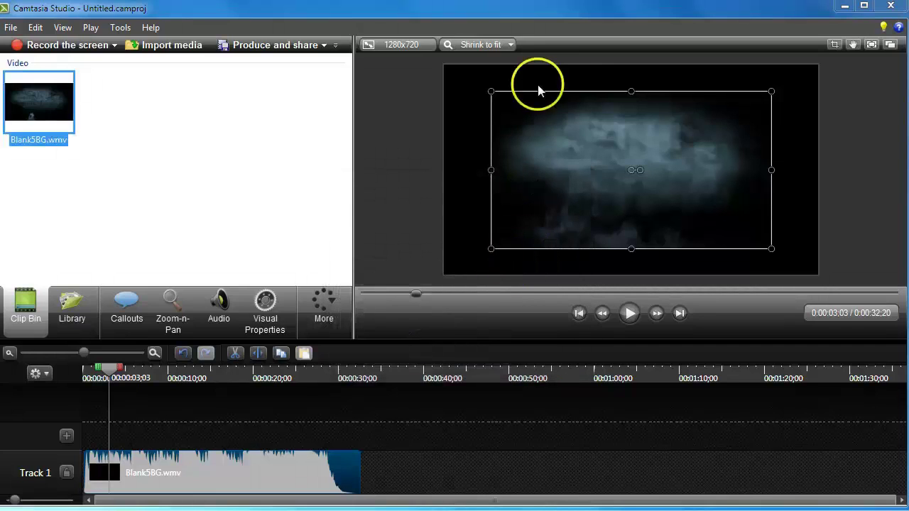
Stretch the background video's top-left and bottom-right corners out to the canvas corners
left_click(579, 125)
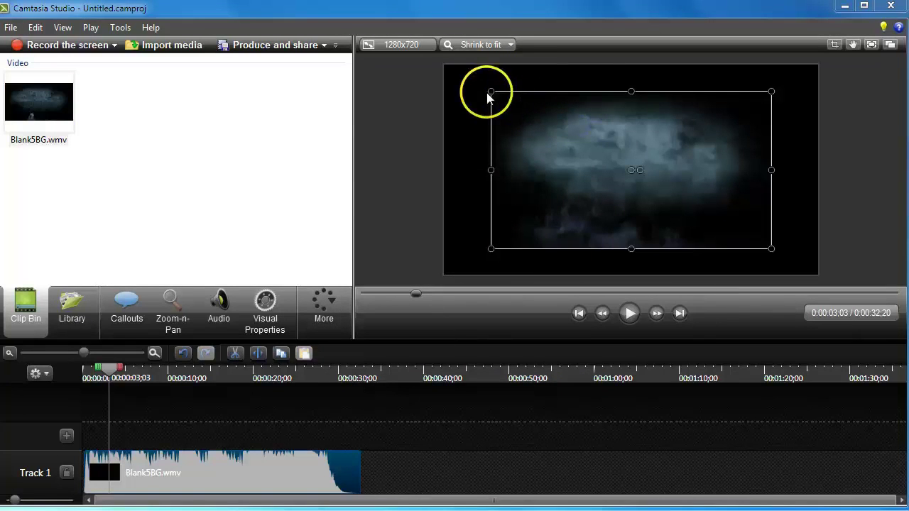
left_click_drag(490, 91, 442, 81)
left_click(771, 247)
left_click_drag(771, 248, 818, 275)
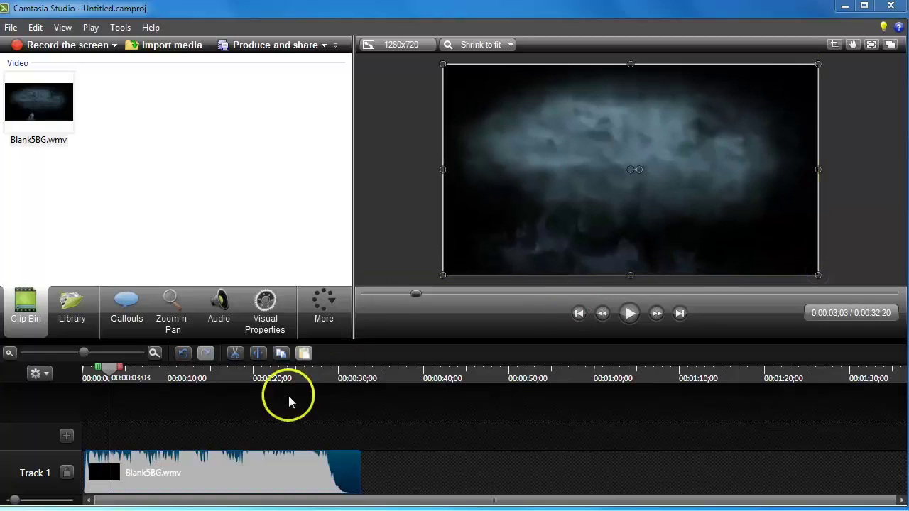
Rewind and play the opening of the enlarged background video
left_click_drag(112, 375, 78, 371)
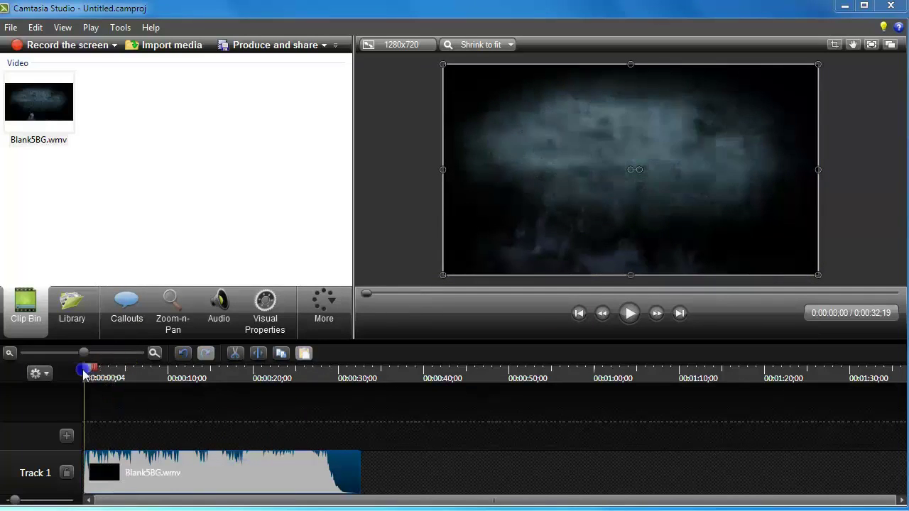
left_click(632, 314)
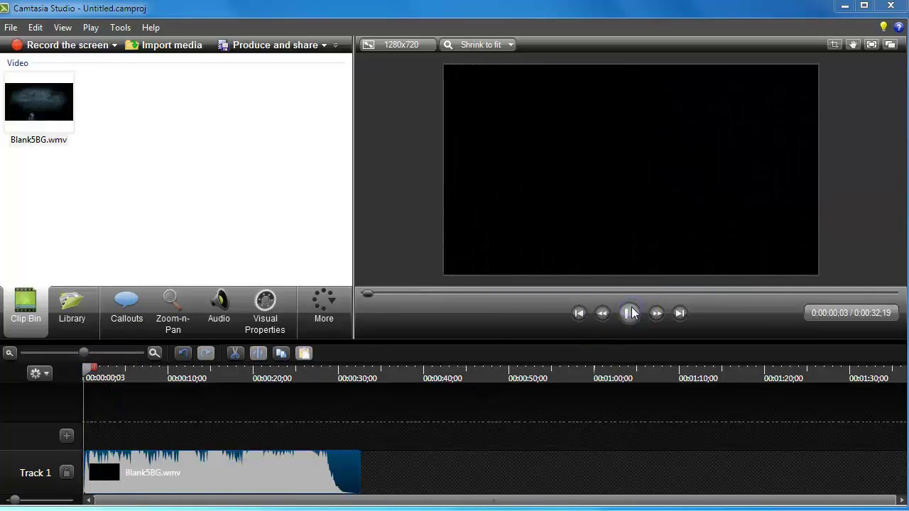
left_click(630, 315)
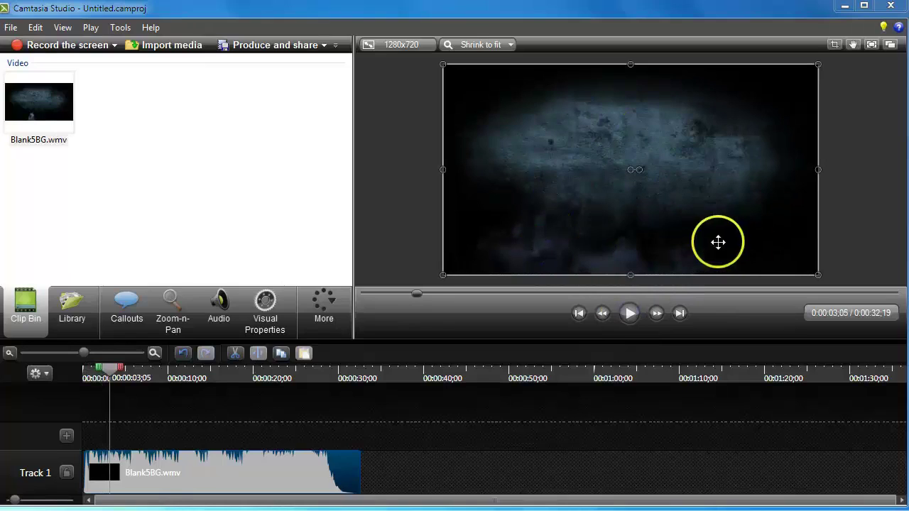
left_click(92, 371)
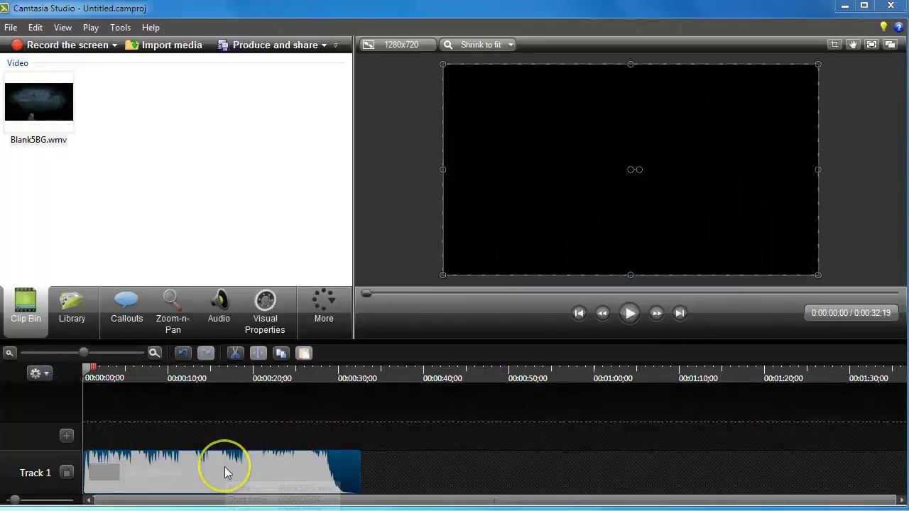
left_click(308, 445)
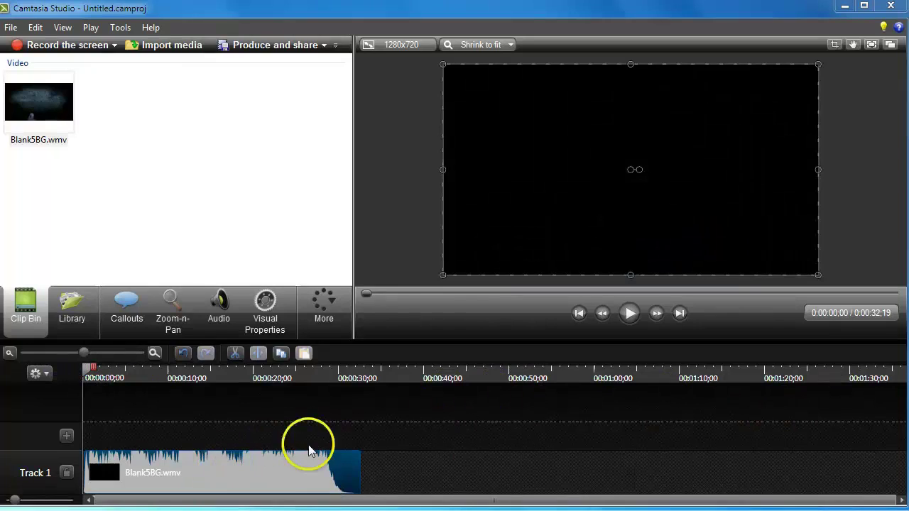
left_click(630, 317)
left_click(254, 470)
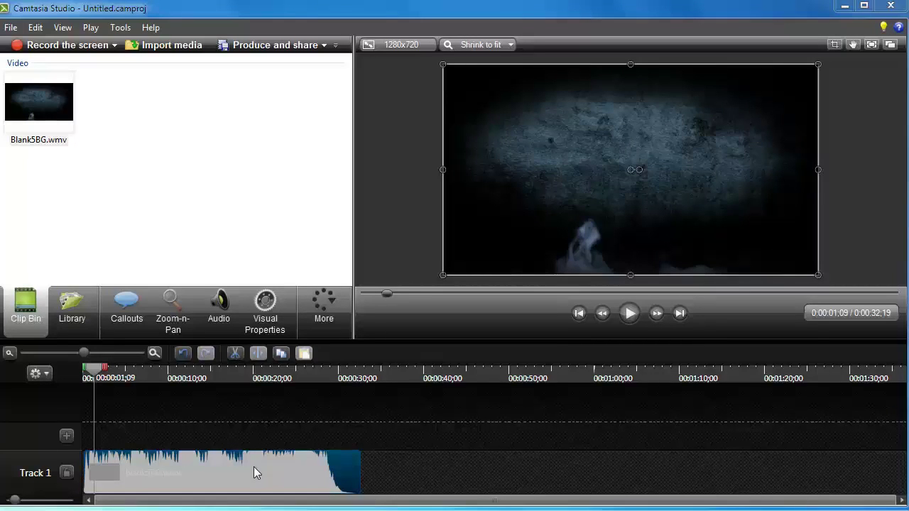
Separate the background clip's audio onto Track 2 and delete it
left_click(215, 467)
right_click(214, 462)
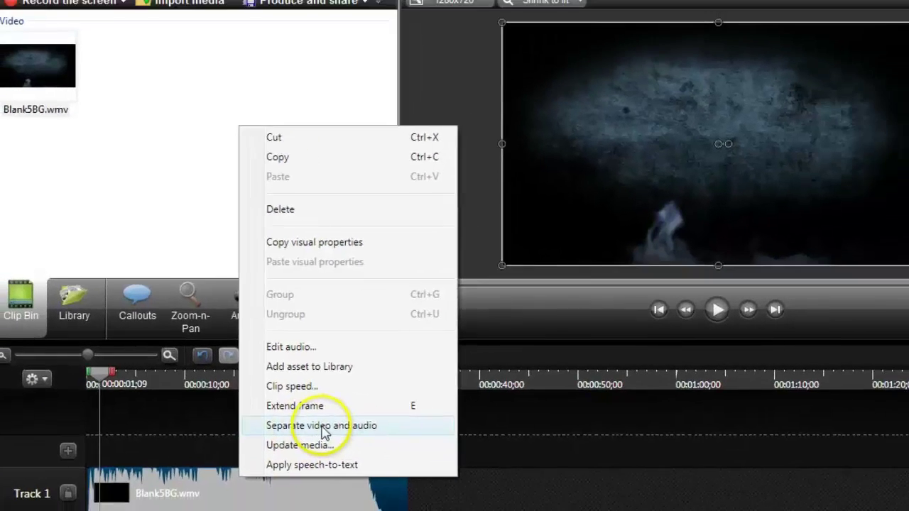
left_click(323, 428)
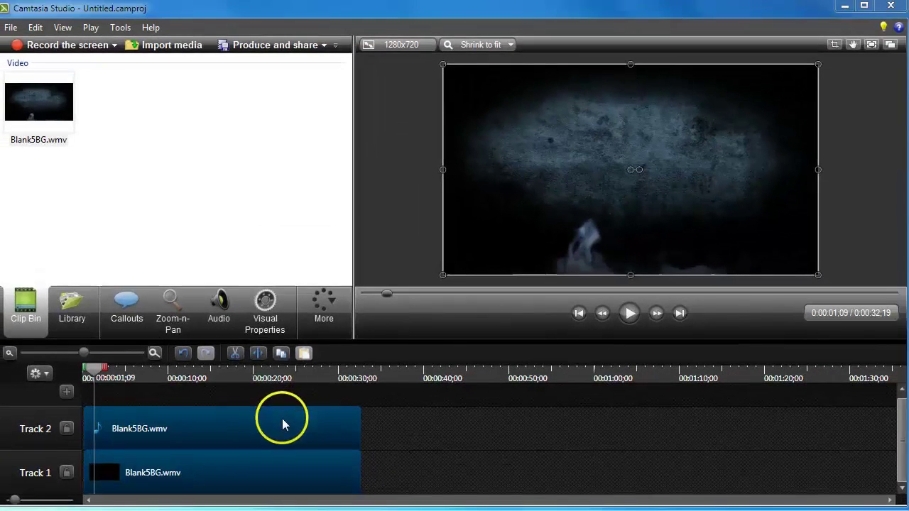
left_click(278, 421)
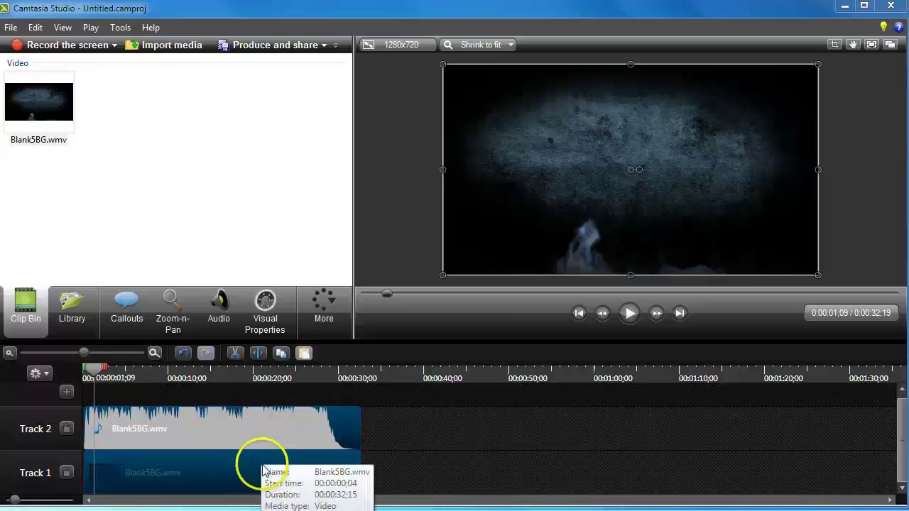
left_click(263, 470)
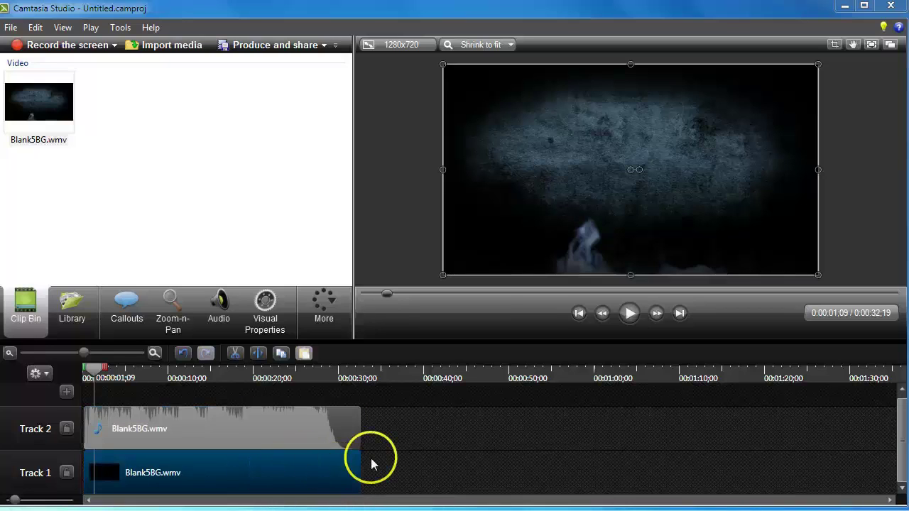
left_click(276, 427)
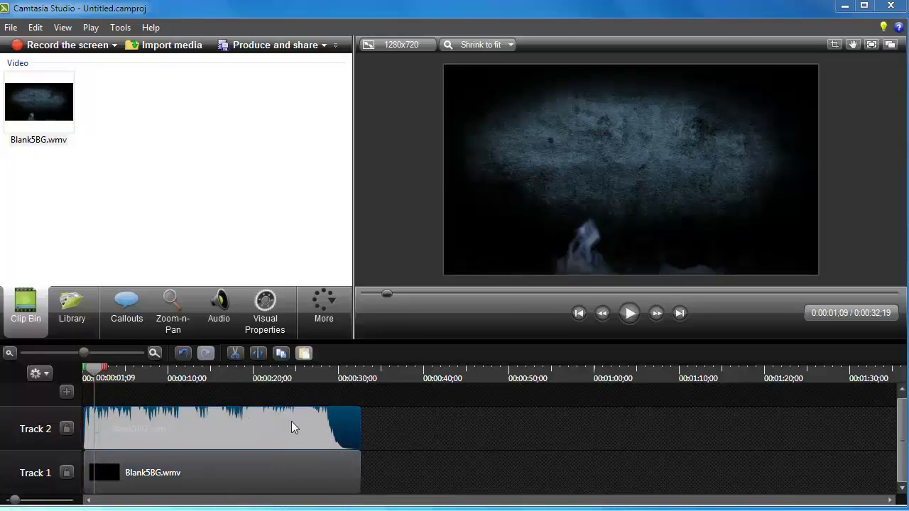
key("Delete")
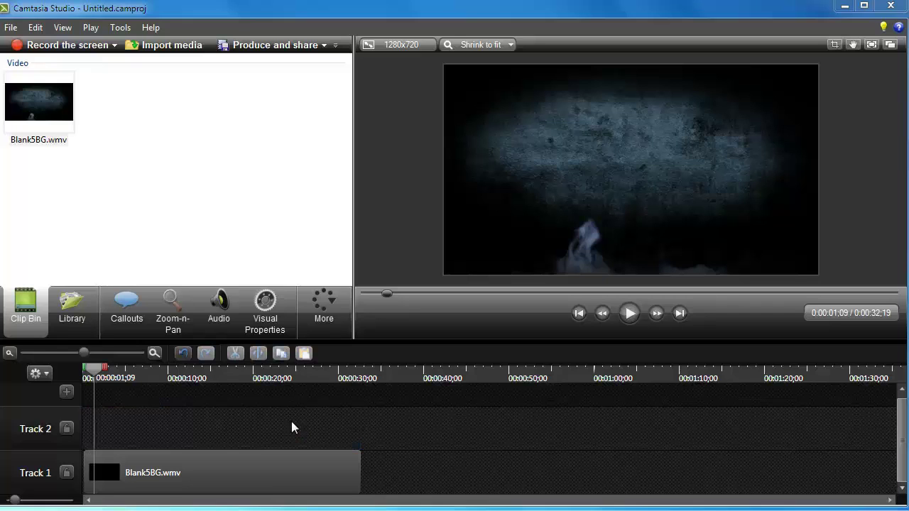
Preview the video, rewind, and undo the deletion to restore the Track 2 audio
left_click(632, 314)
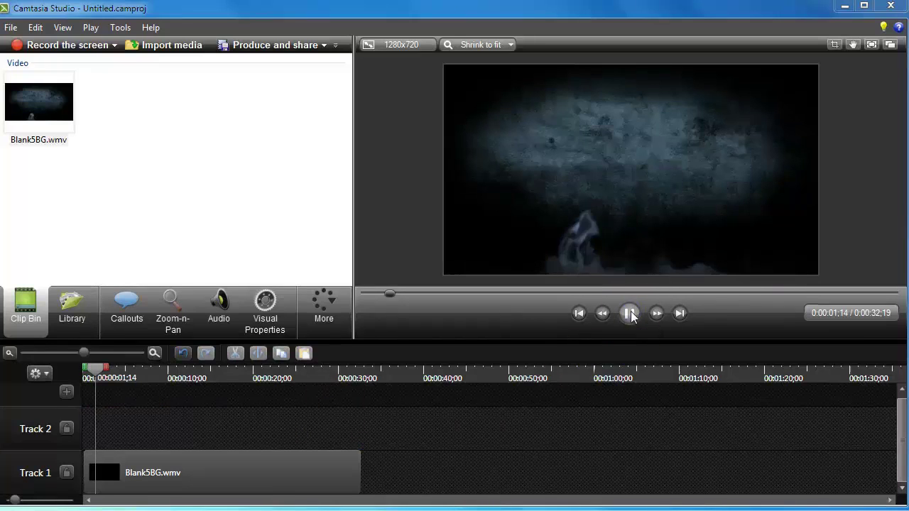
left_click(630, 313)
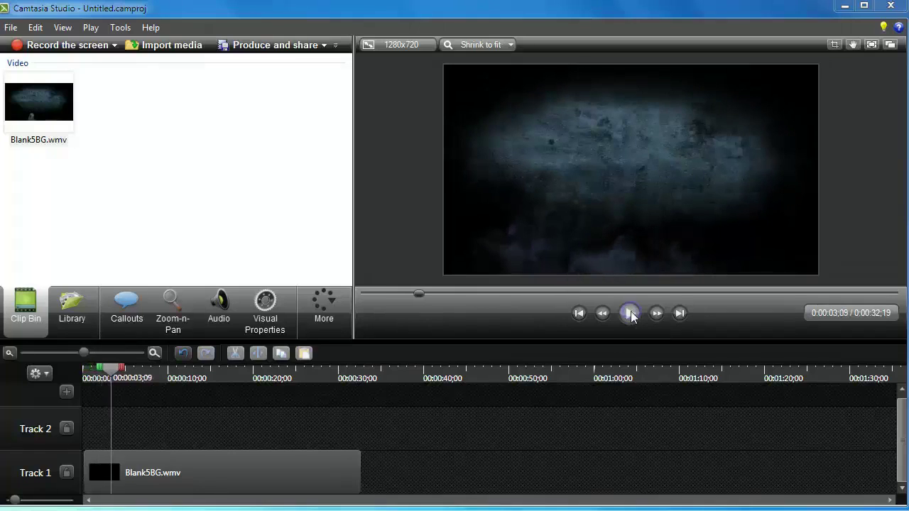
left_click_drag(419, 296, 337, 293)
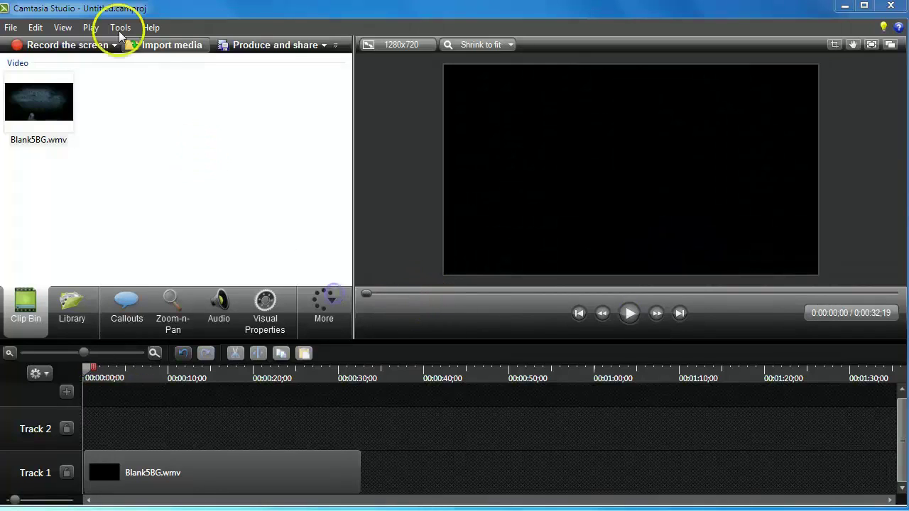
left_click(34, 27)
left_click(56, 44)
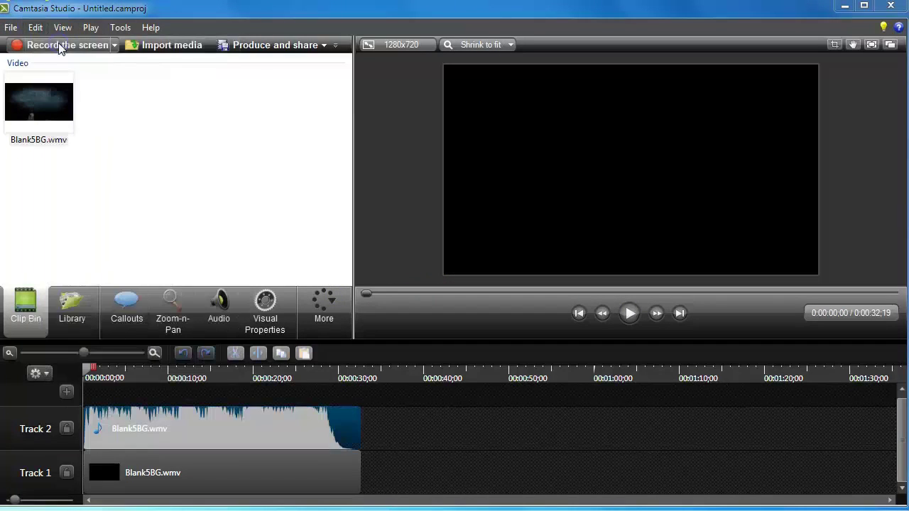
Replay the background preview, return to the start, and show the Callouts panel
left_click(340, 419)
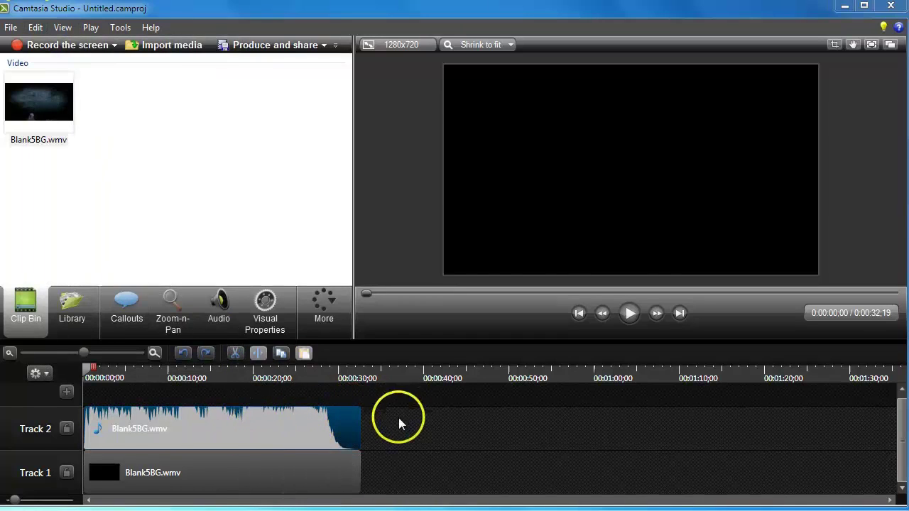
left_click(272, 466)
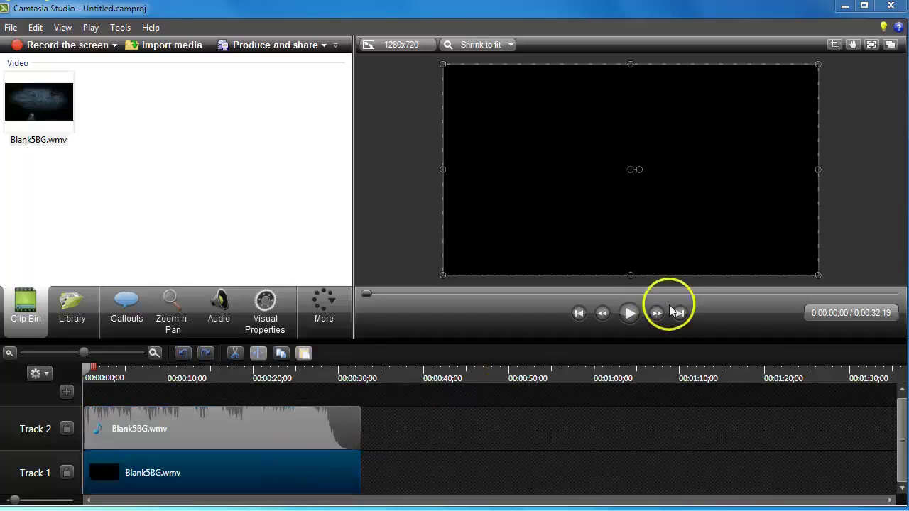
left_click(632, 314)
left_click(638, 184)
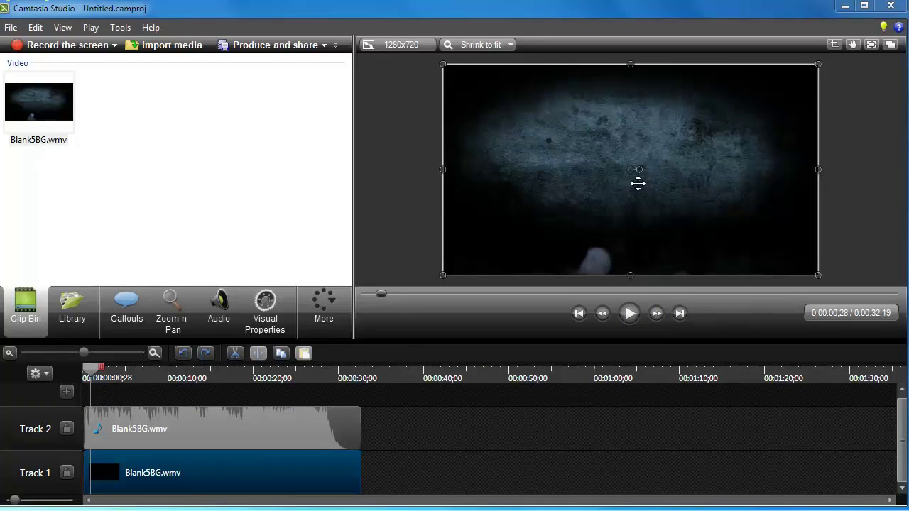
left_click(113, 412)
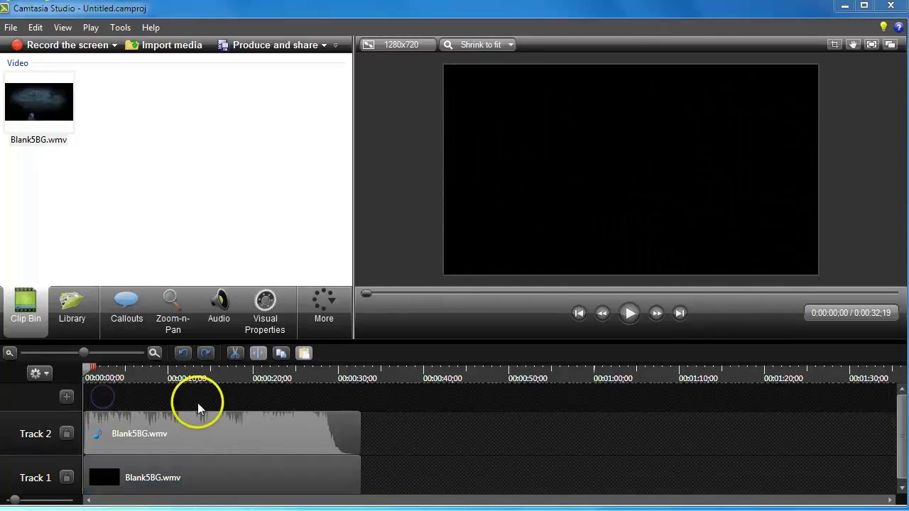
left_click(128, 316)
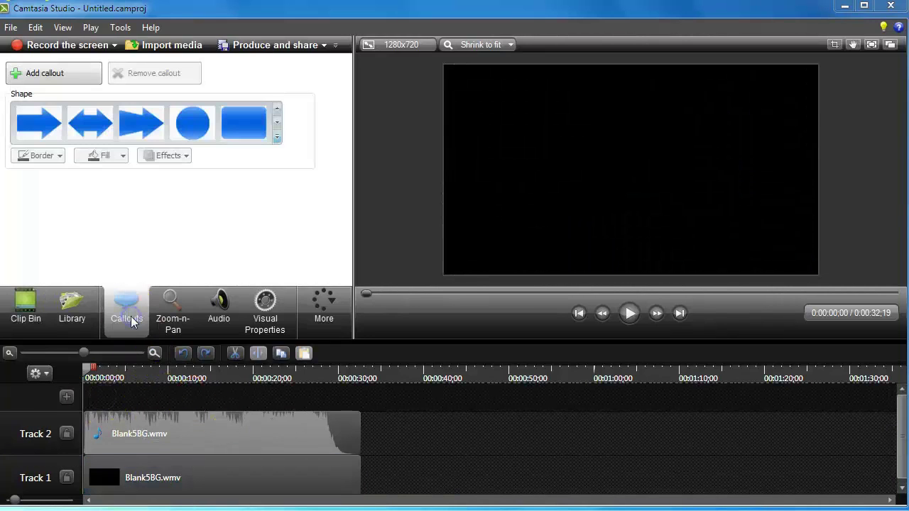
Add a plain T text callout near the frame's centre and start editing its text
left_click(277, 142)
left_click(192, 407)
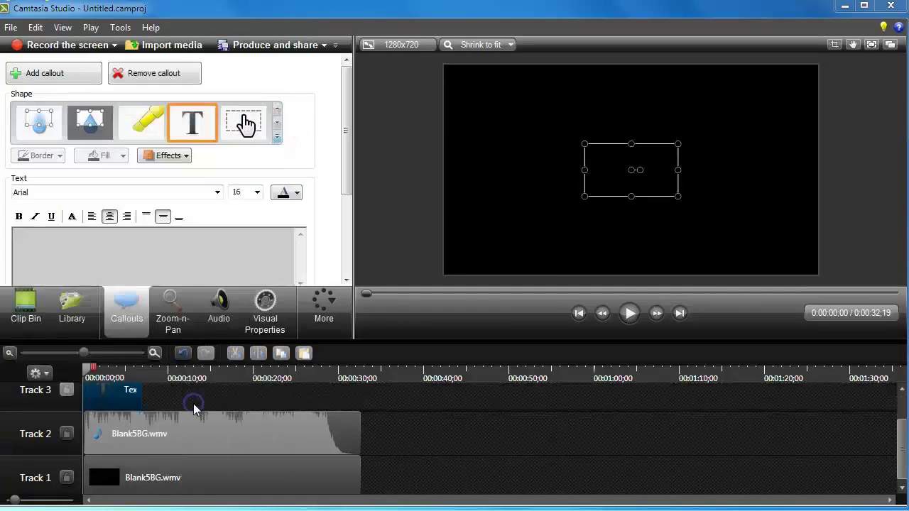
left_click_drag(599, 183, 581, 187)
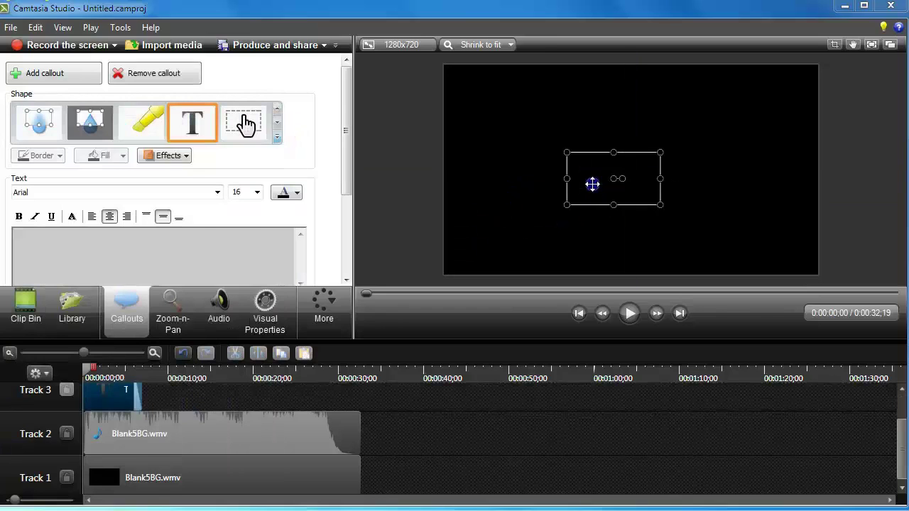
left_click_drag(341, 158, 348, 183)
left_click(212, 235)
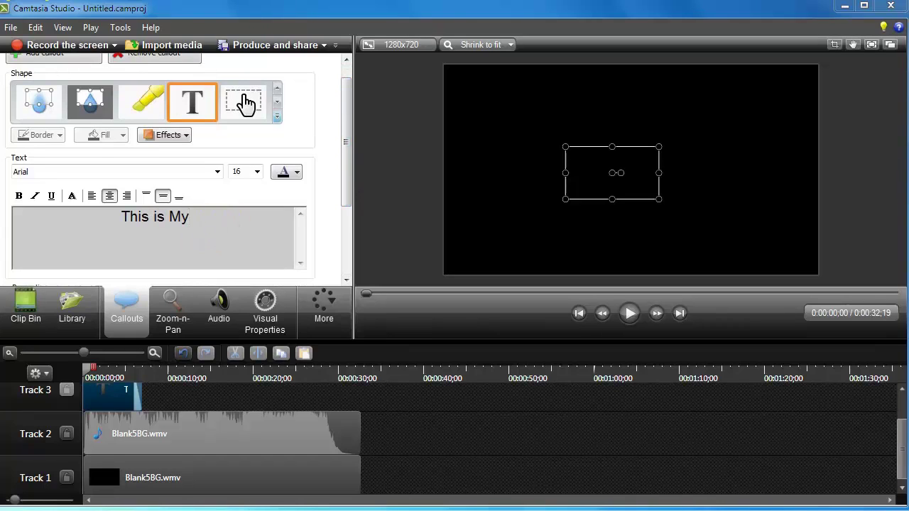
Type 'This is My First Text' as the callout, make it white, and centre it
type("This is My First Text")
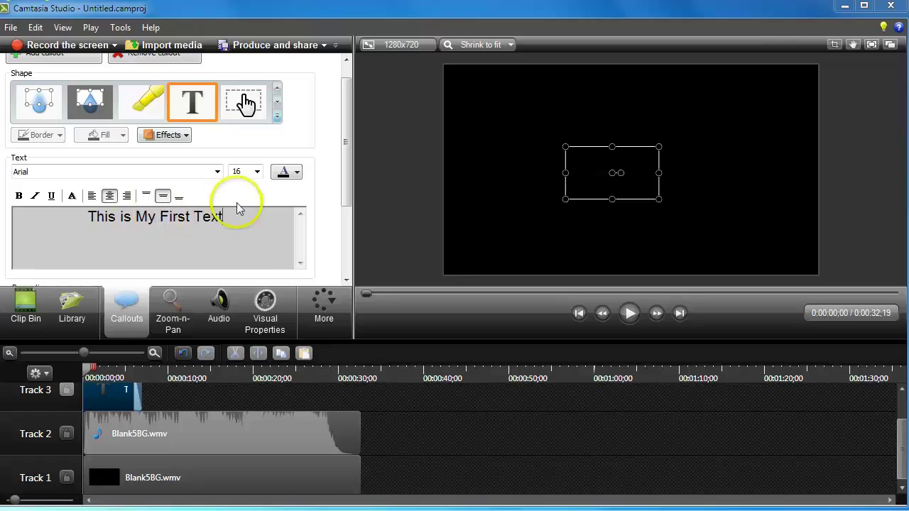
left_click_drag(234, 217, 44, 218)
left_click(276, 175)
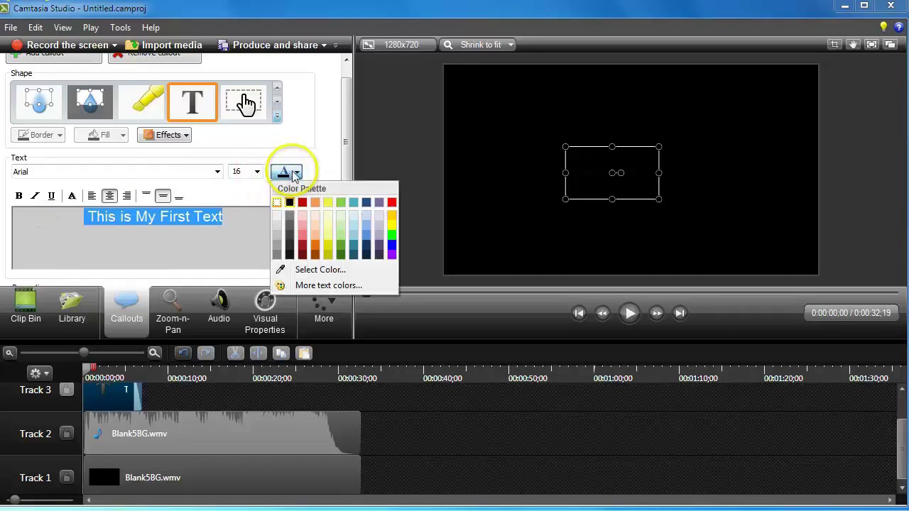
left_click(276, 203)
left_click_drag(641, 178, 652, 178)
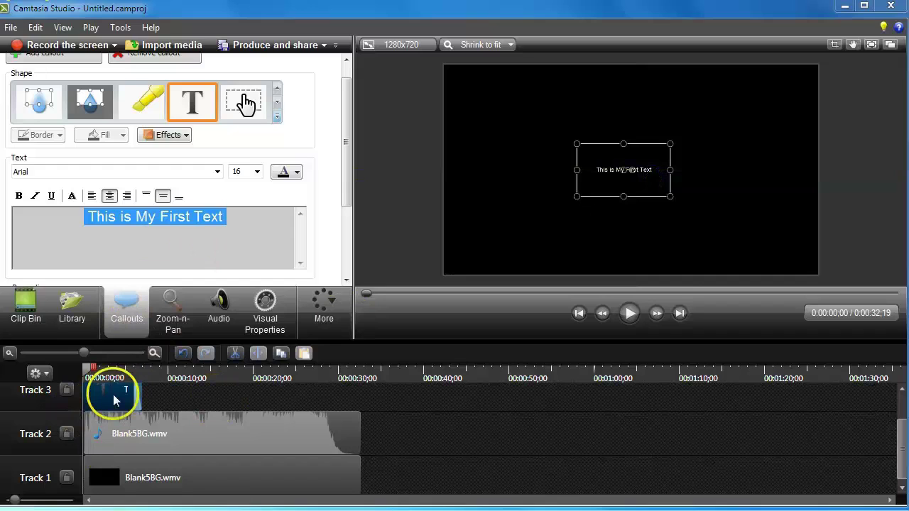
Set the callout's fade in to 0.93 sec and fade out to 0.00, then preview
left_click_drag(345, 178, 352, 263)
left_click_drag(85, 211, 72, 218)
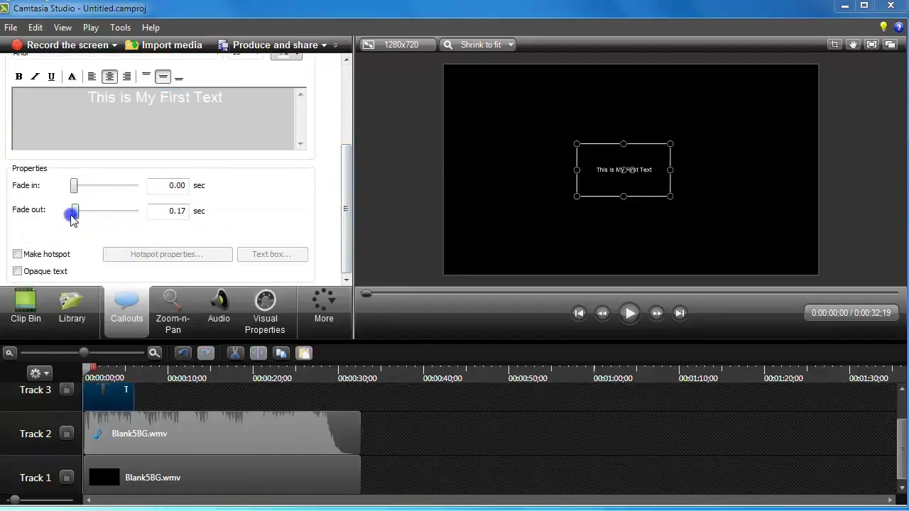
left_click(75, 185)
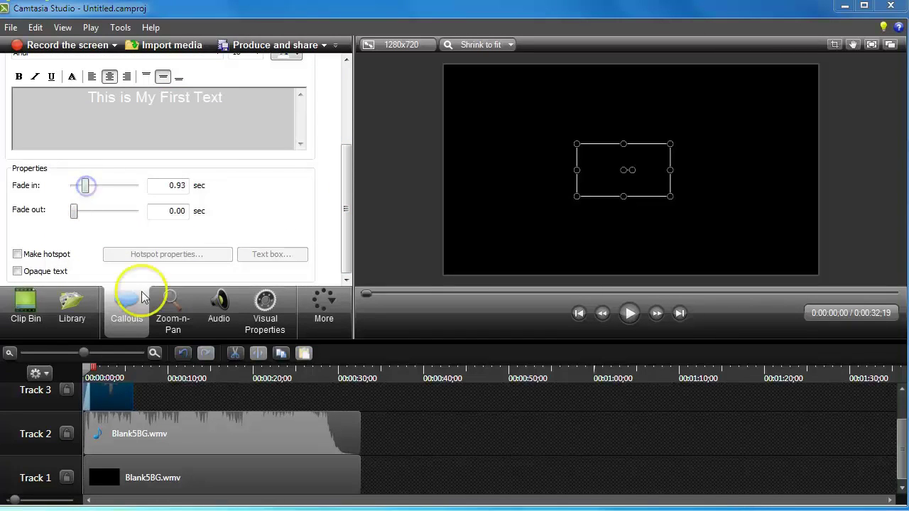
left_click(631, 313)
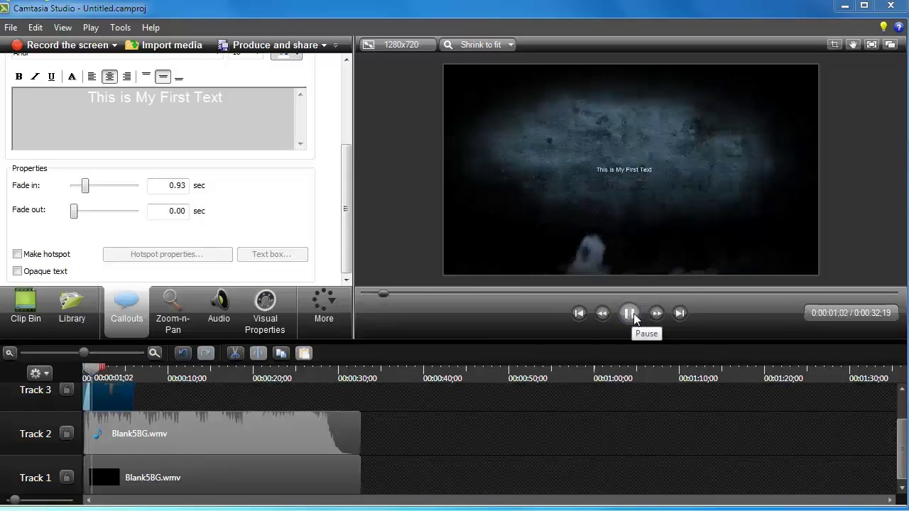
left_click(632, 313)
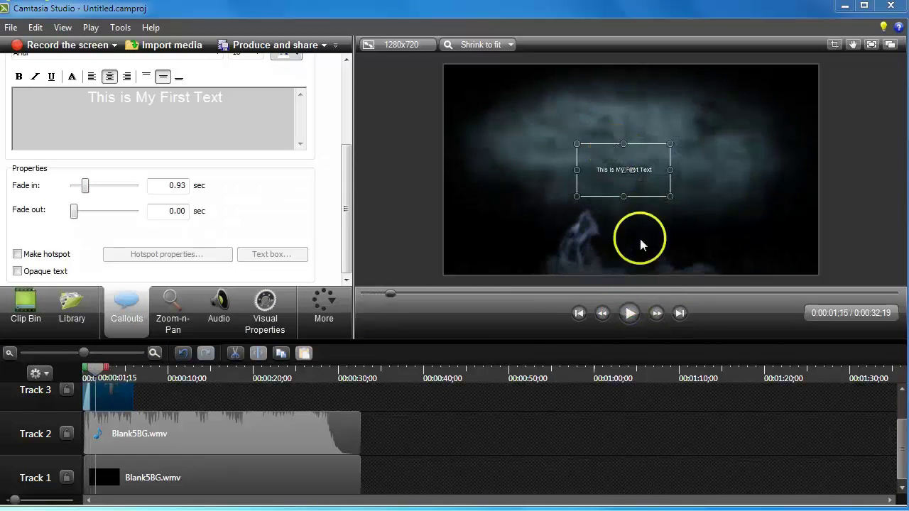
Nudge the callout slightly right and reselect its clip on Track 3
left_click_drag(633, 178, 636, 180)
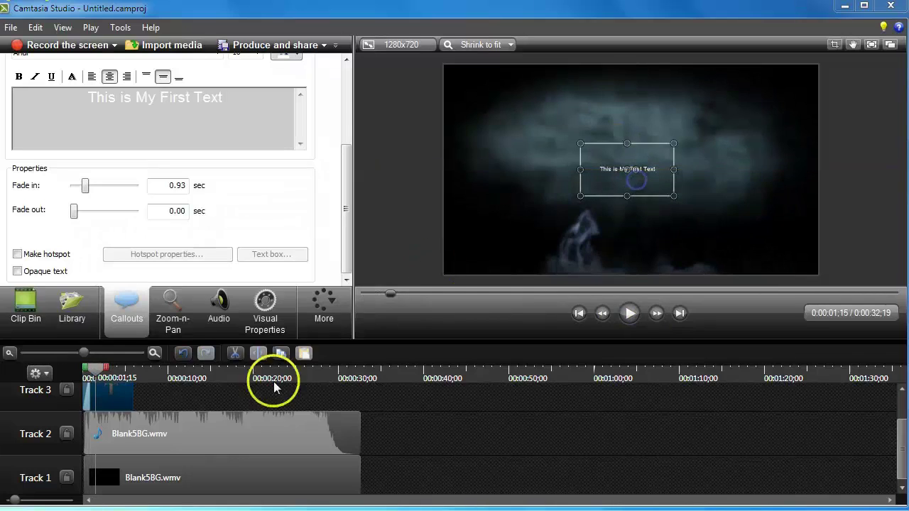
left_click(123, 402)
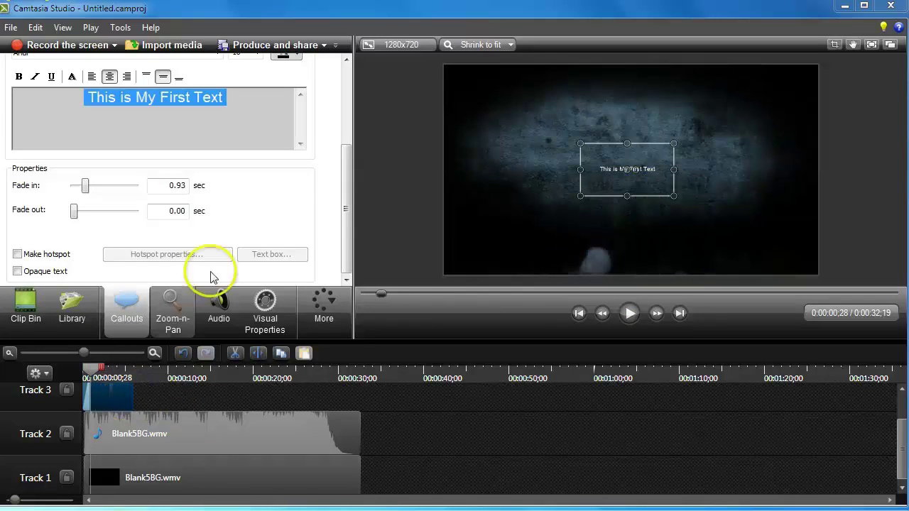
left_click_drag(345, 205, 339, 152)
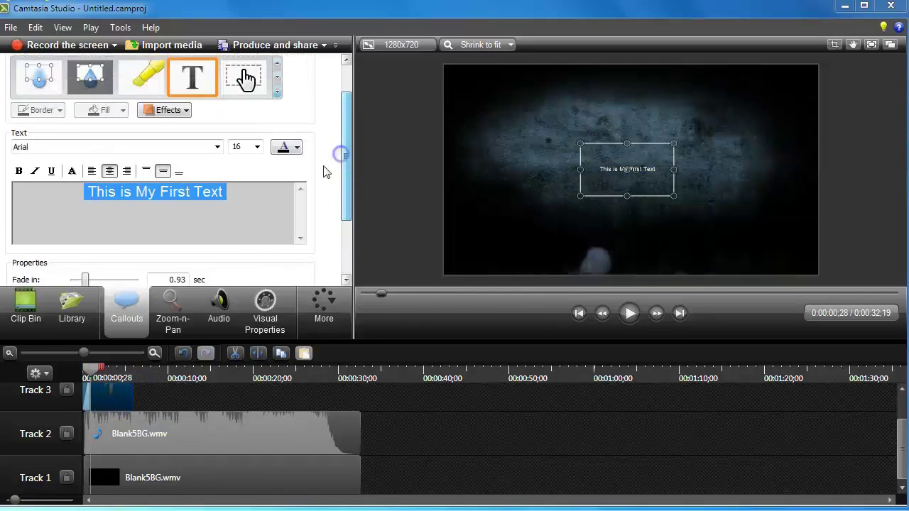
Add a scale animation growing the callout to 321%, start it later, and preview
left_click(265, 313)
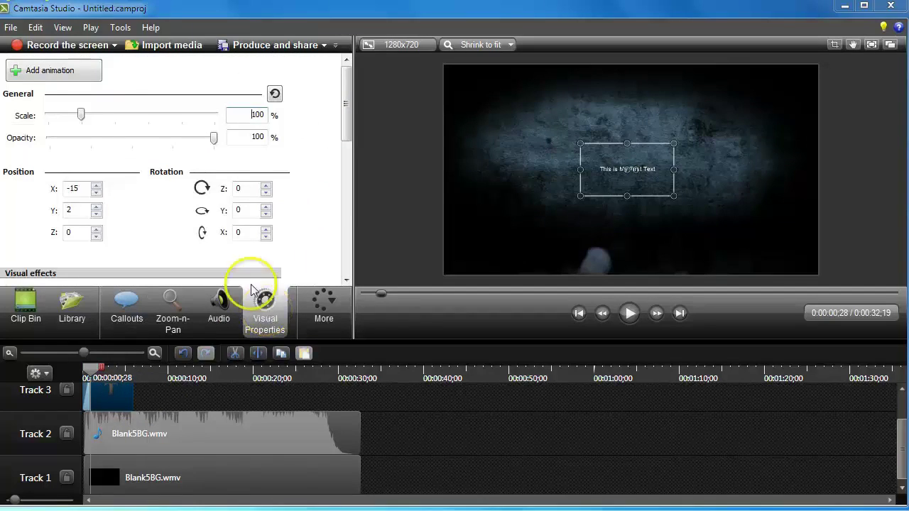
left_click(48, 74)
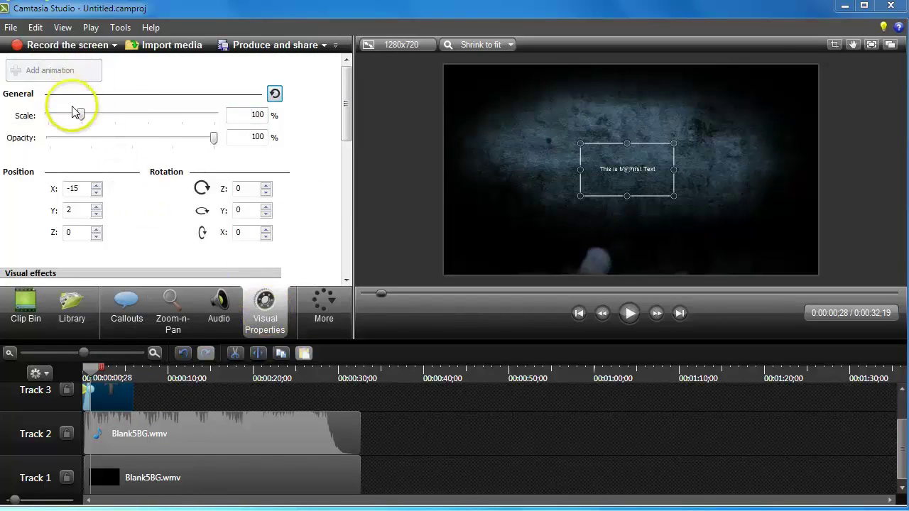
left_click_drag(81, 116, 155, 120)
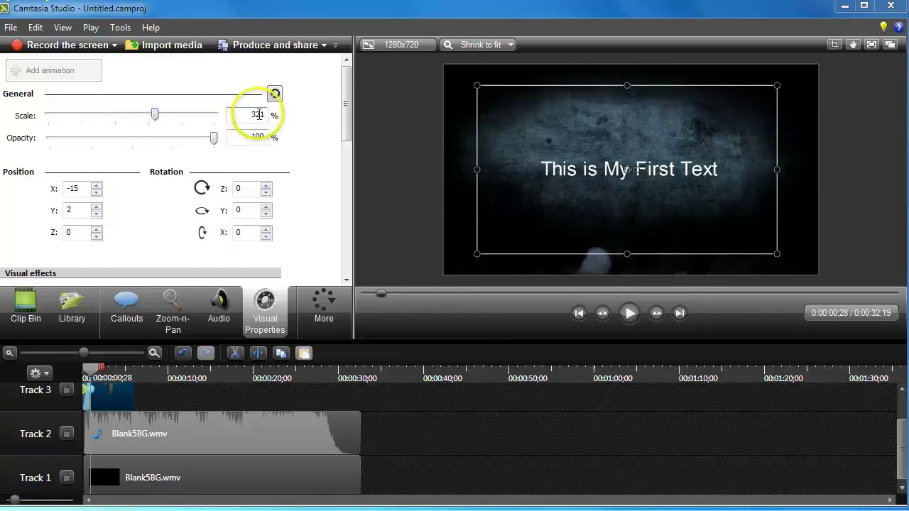
left_click(267, 116)
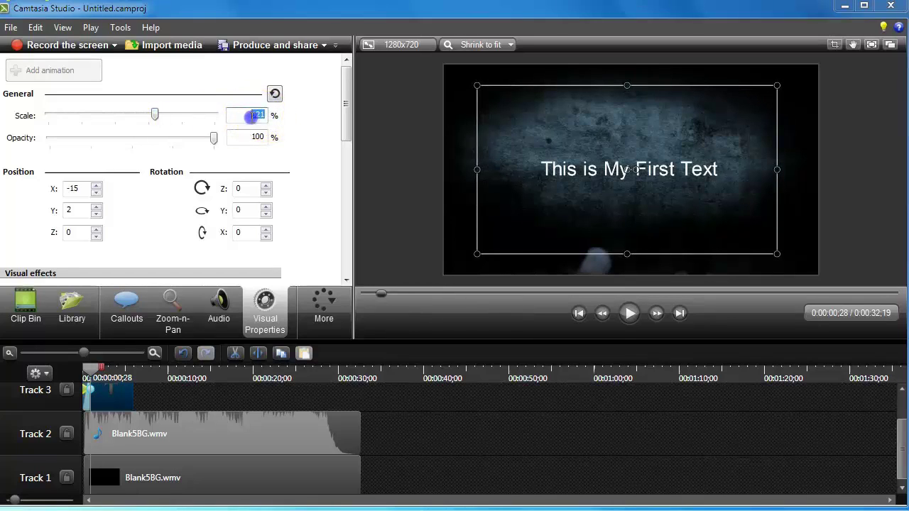
left_click(509, 194)
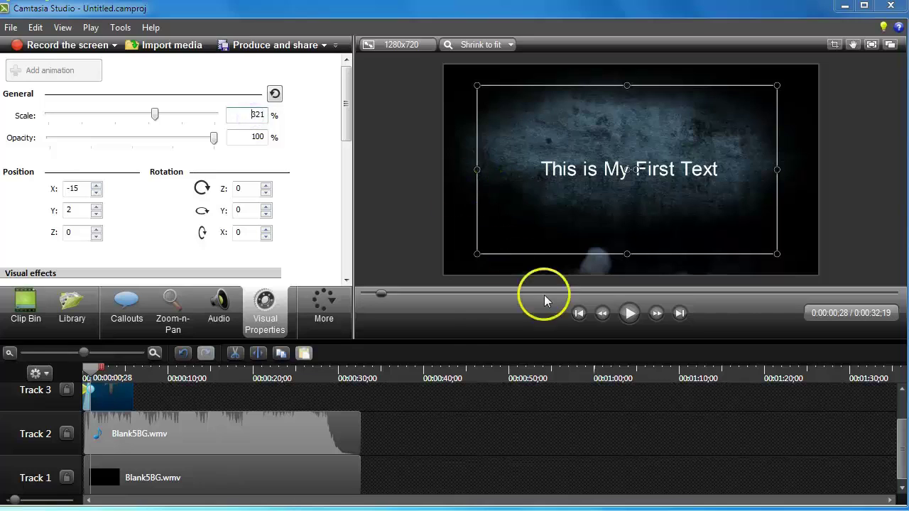
left_click_drag(84, 396, 130, 390)
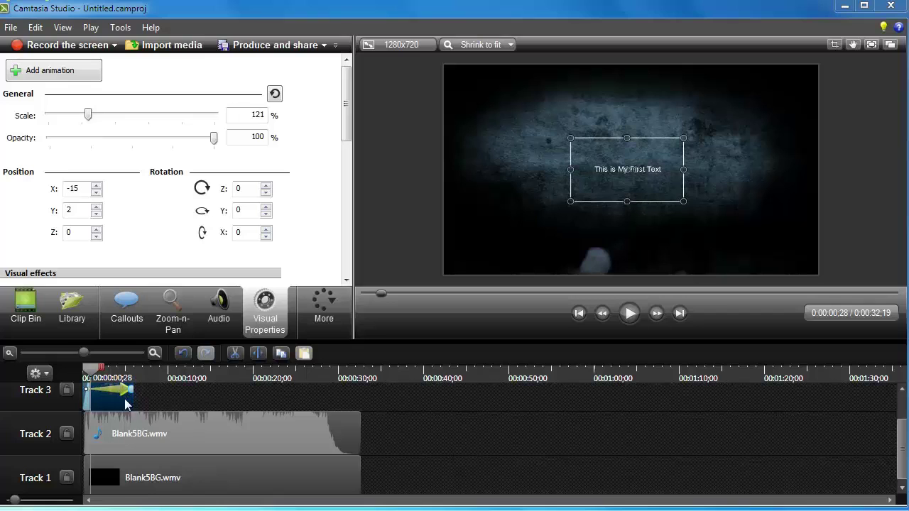
left_click(630, 316)
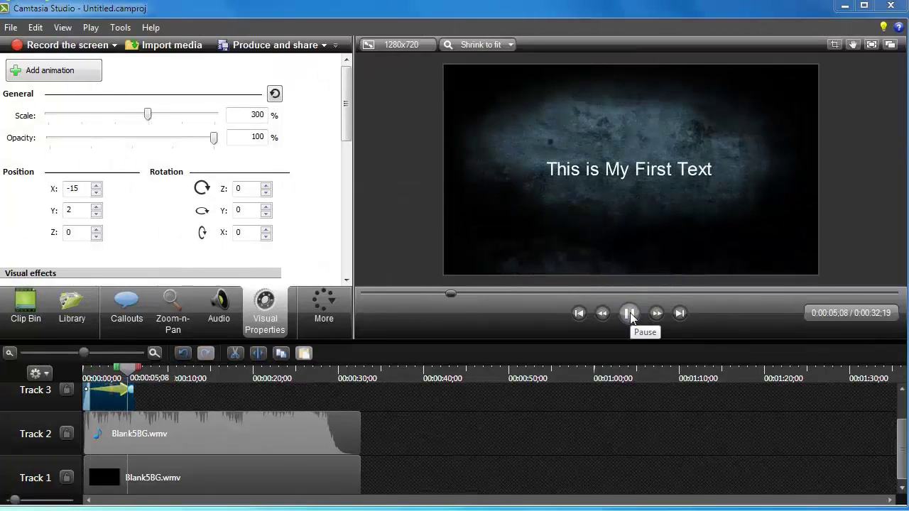
Paste a copy of the callout onto Track 4, then move it onto Track 3 at 0:06
left_click(630, 314)
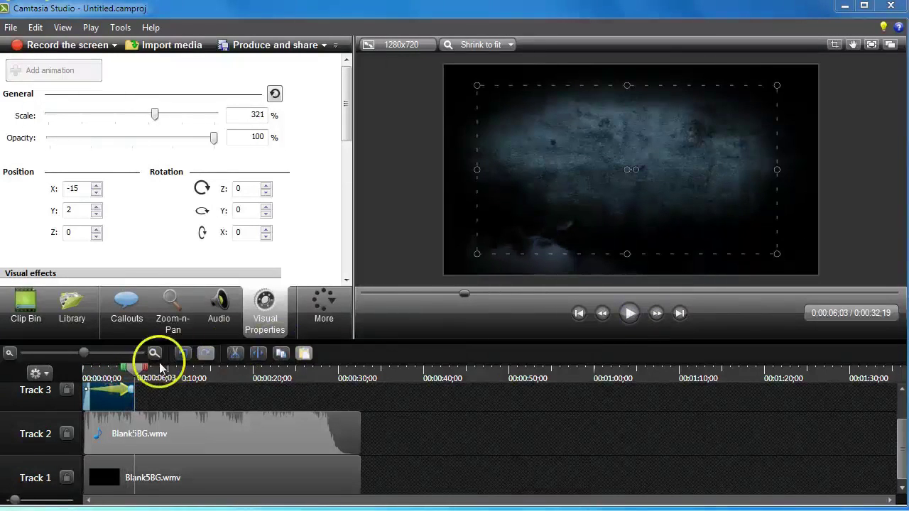
mouse_move(139, 370)
left_mouse_down()
mouse_move(107, 368)
mouse_move(136, 366)
left_mouse_up()
left_click(127, 307)
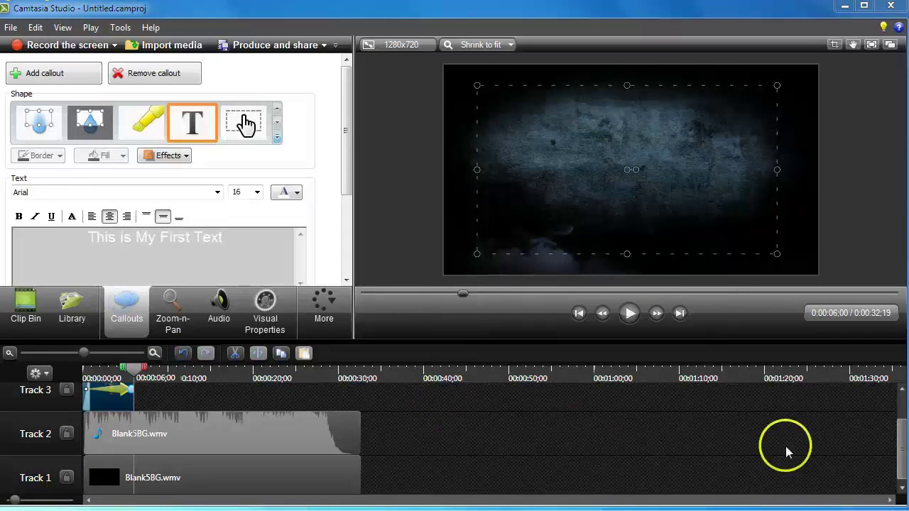
left_click(902, 390)
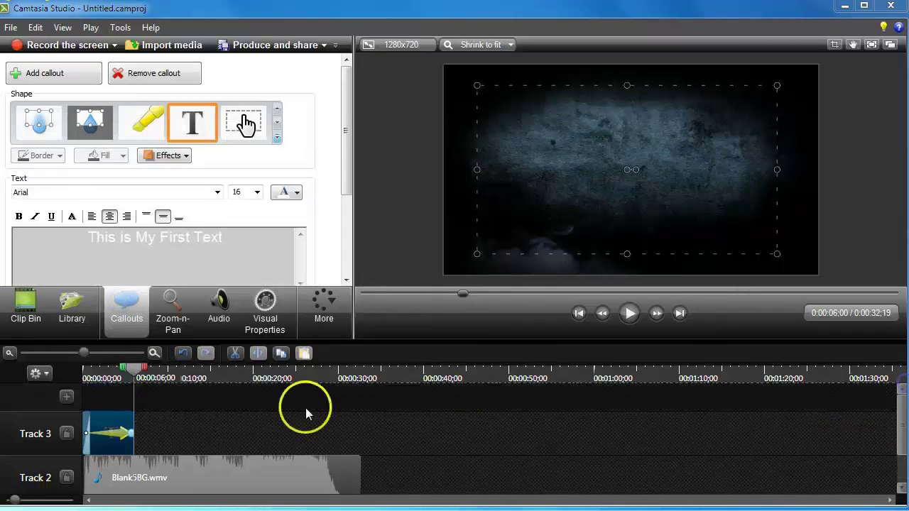
left_click(162, 399)
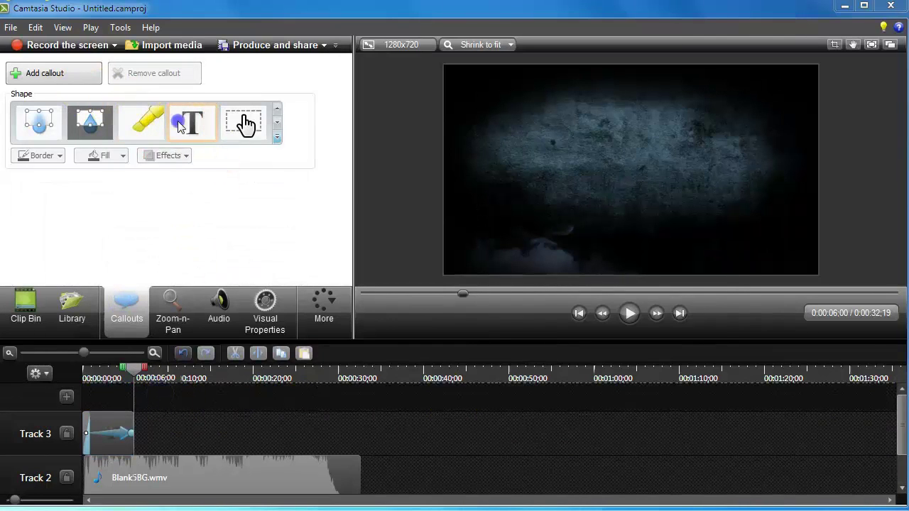
left_click(160, 394)
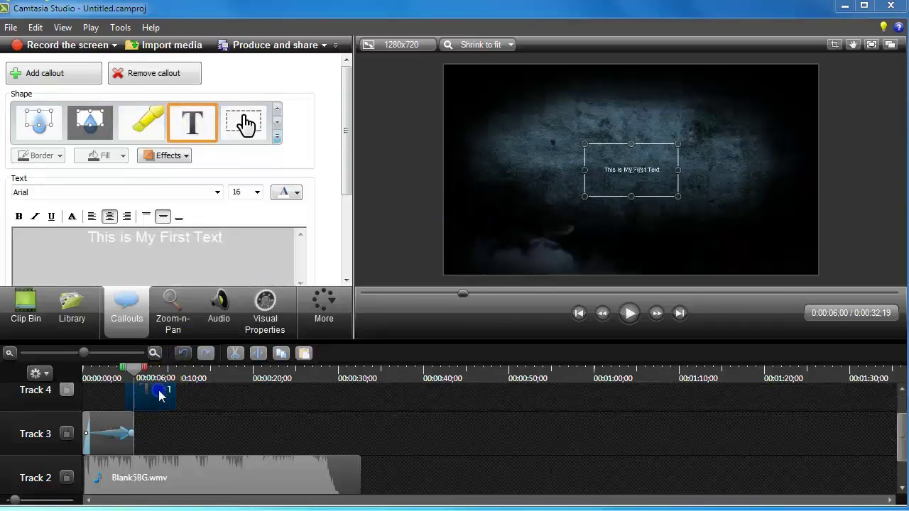
left_click_drag(183, 397, 171, 433)
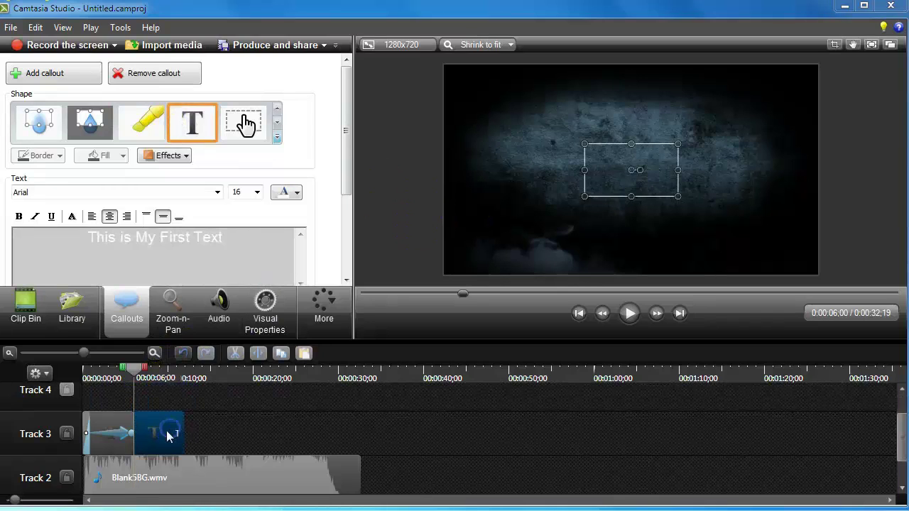
left_click(168, 437)
left_click_drag(345, 172, 339, 244)
Add a scale animation to the second callout clip and move its start marker later
left_click(160, 429)
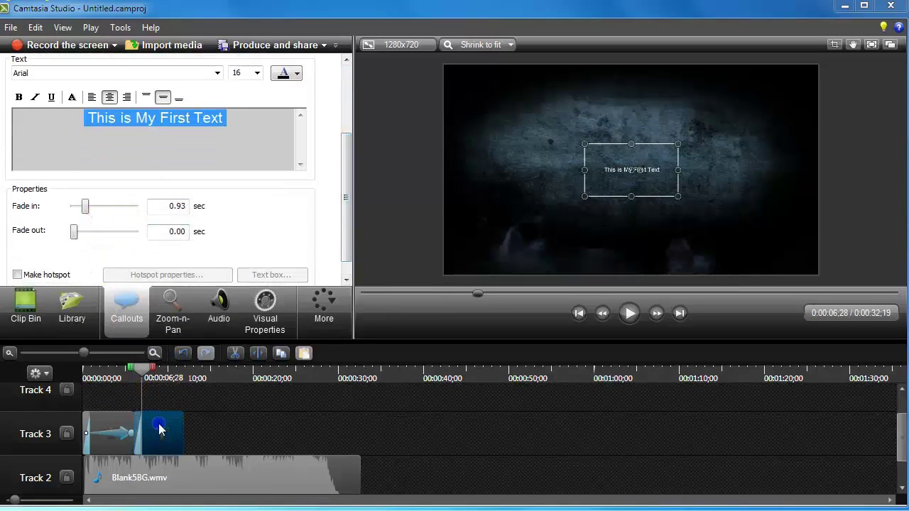
left_click(269, 313)
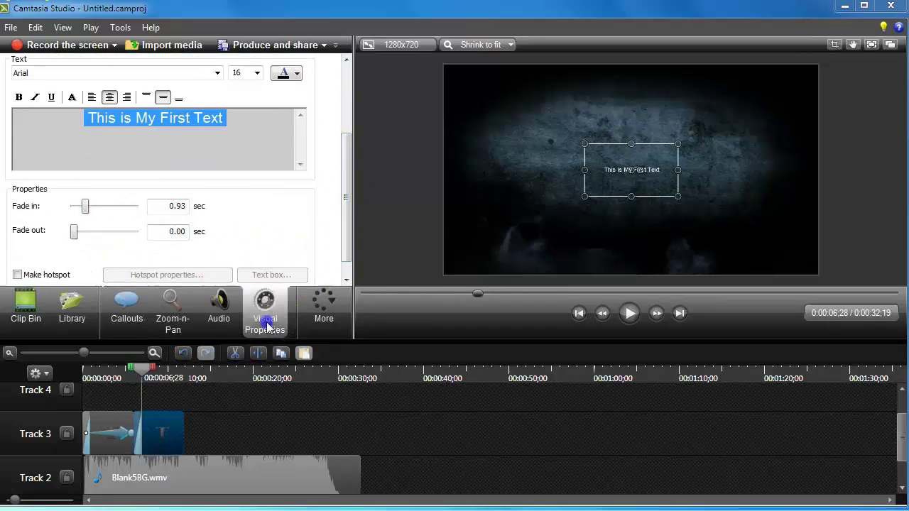
left_click(349, 128)
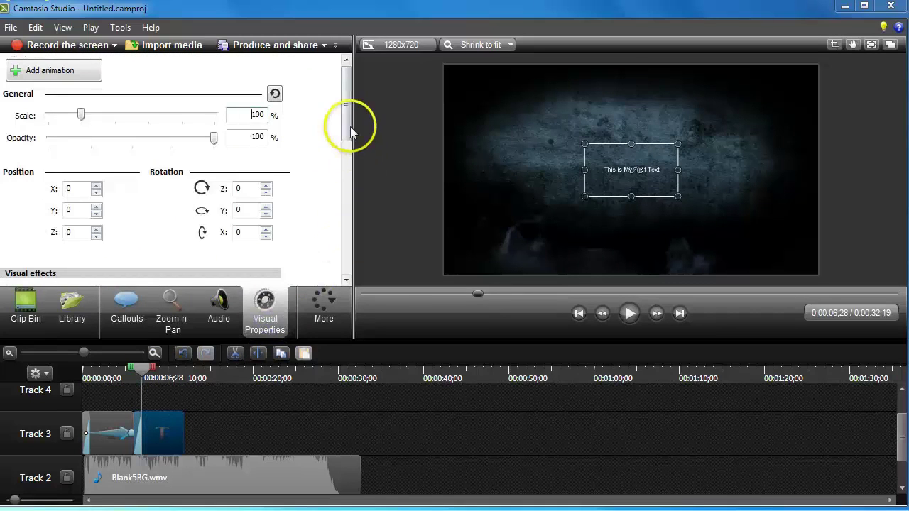
left_click(70, 73)
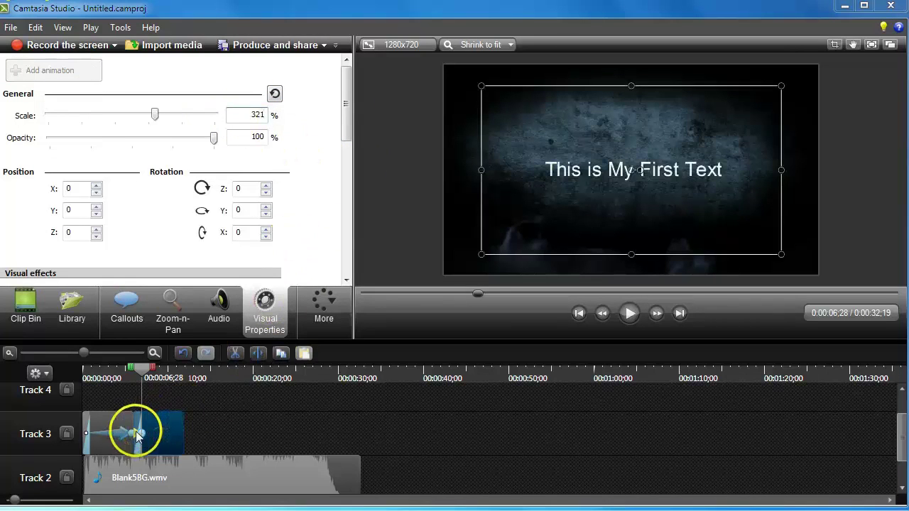
mouse_move(137, 440)
left_mouse_down()
mouse_move(182, 433)
mouse_move(135, 433)
left_mouse_up()
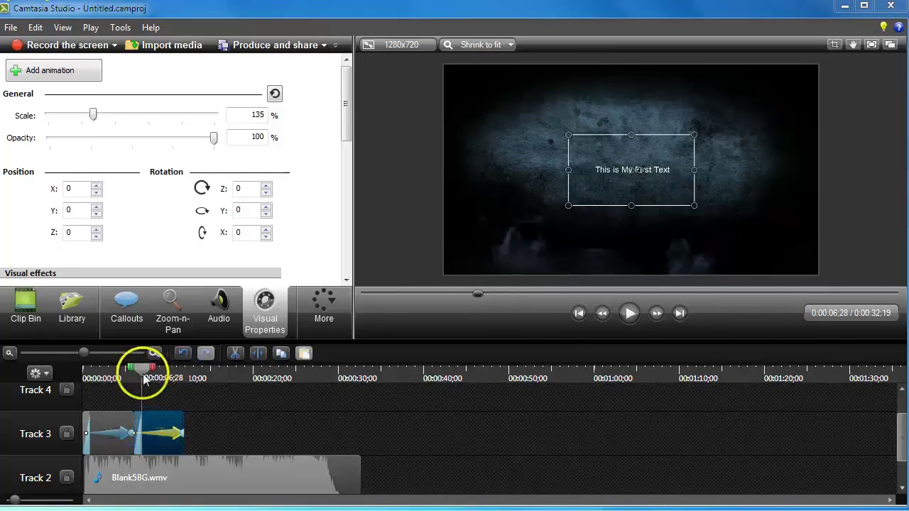
Change the second callout's wording from 'First' to 'Second' so it reads 'This is My Second Text'
left_click(162, 437)
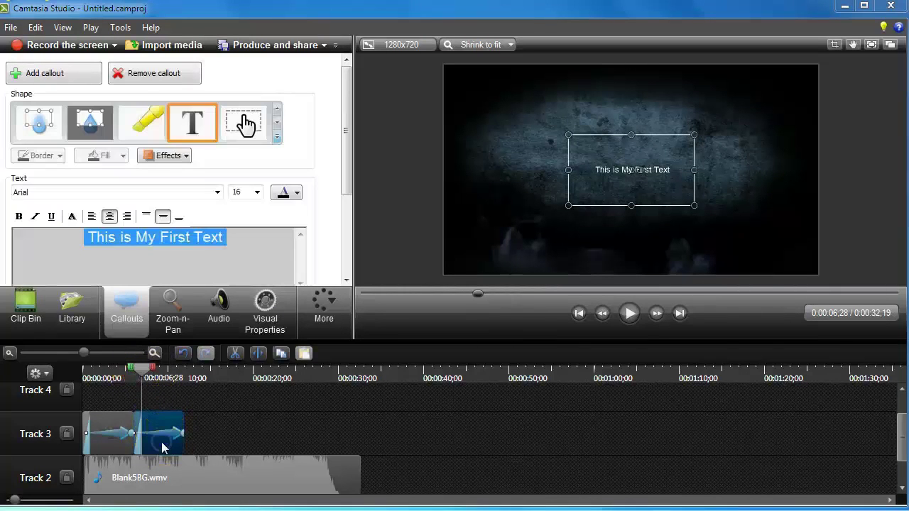
left_click(238, 246)
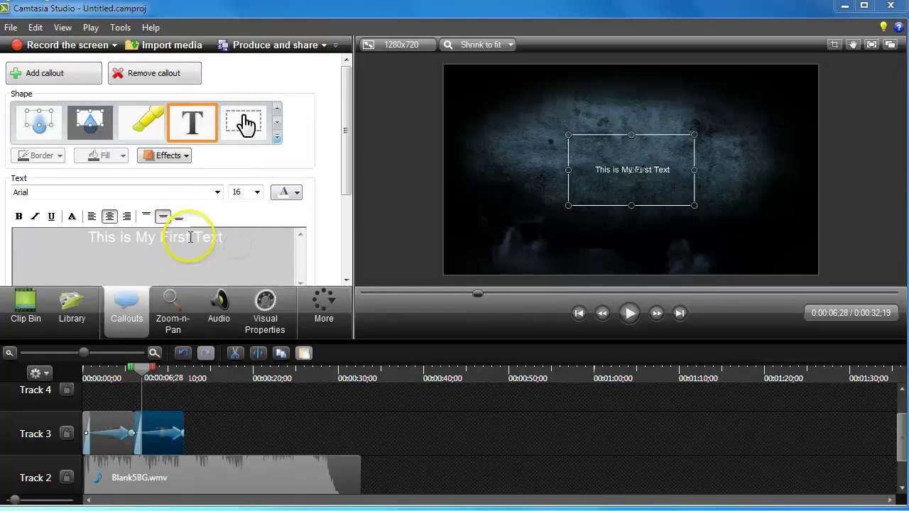
type("Second")
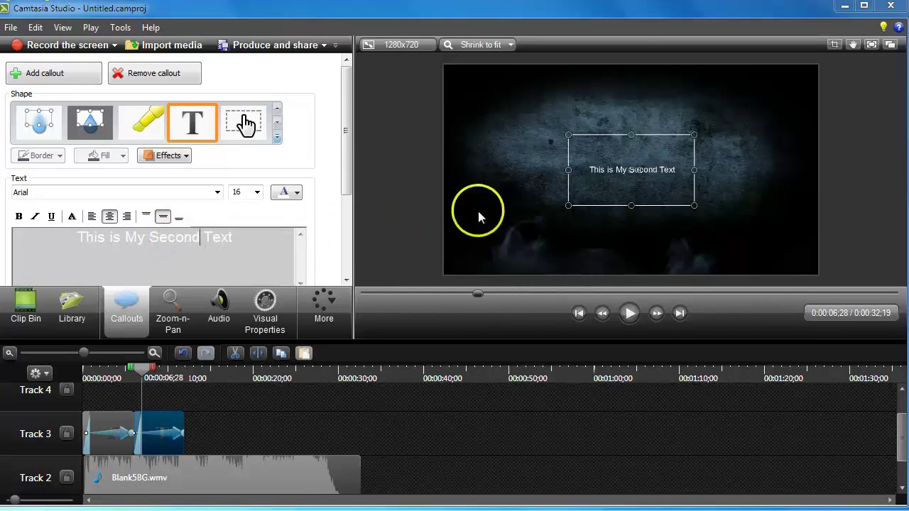
Rewind the timeline and play back both animated callouts, pausing after the second text fades
left_click_drag(135, 371, 40, 371)
left_click(629, 314)
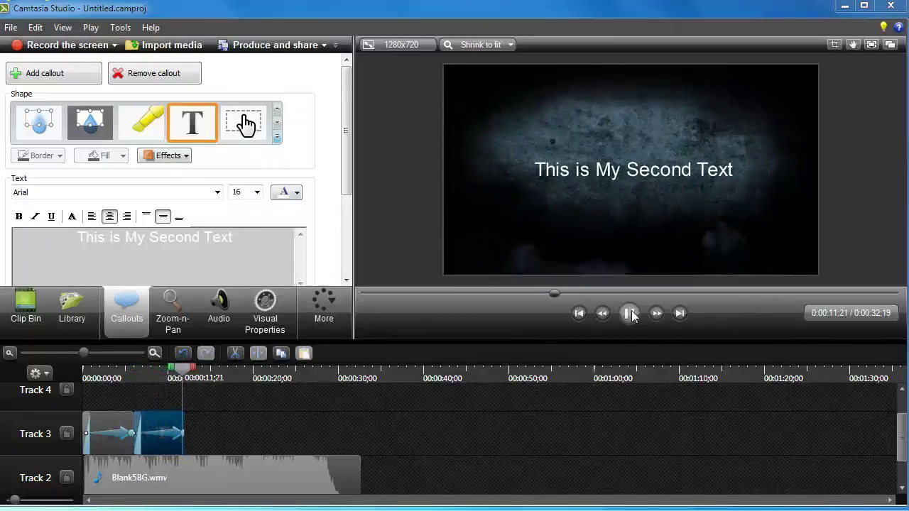
left_click(631, 314)
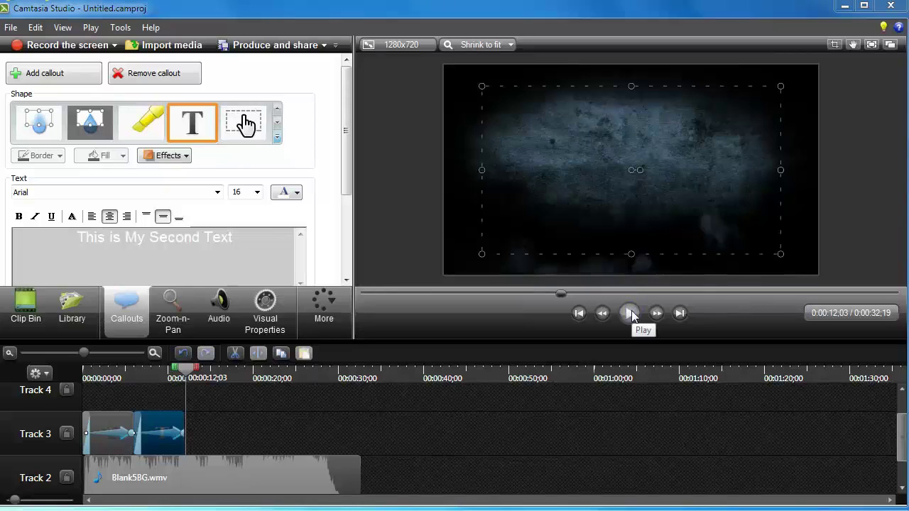